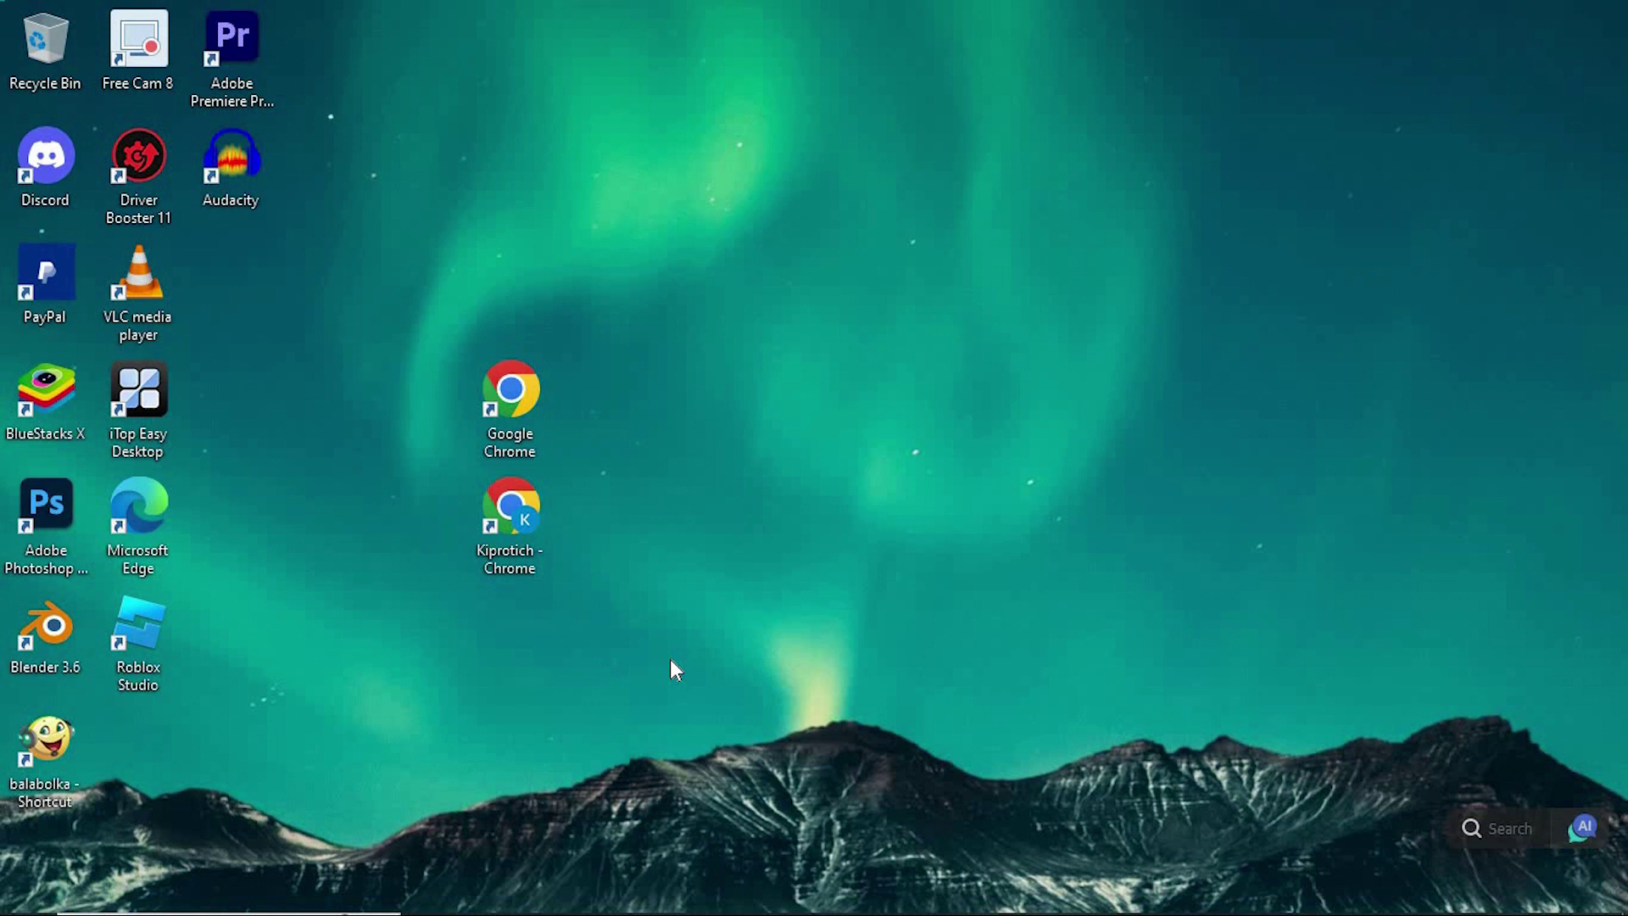
Launch Chrome and run a Google search for 'lebara'
double_click(511, 515)
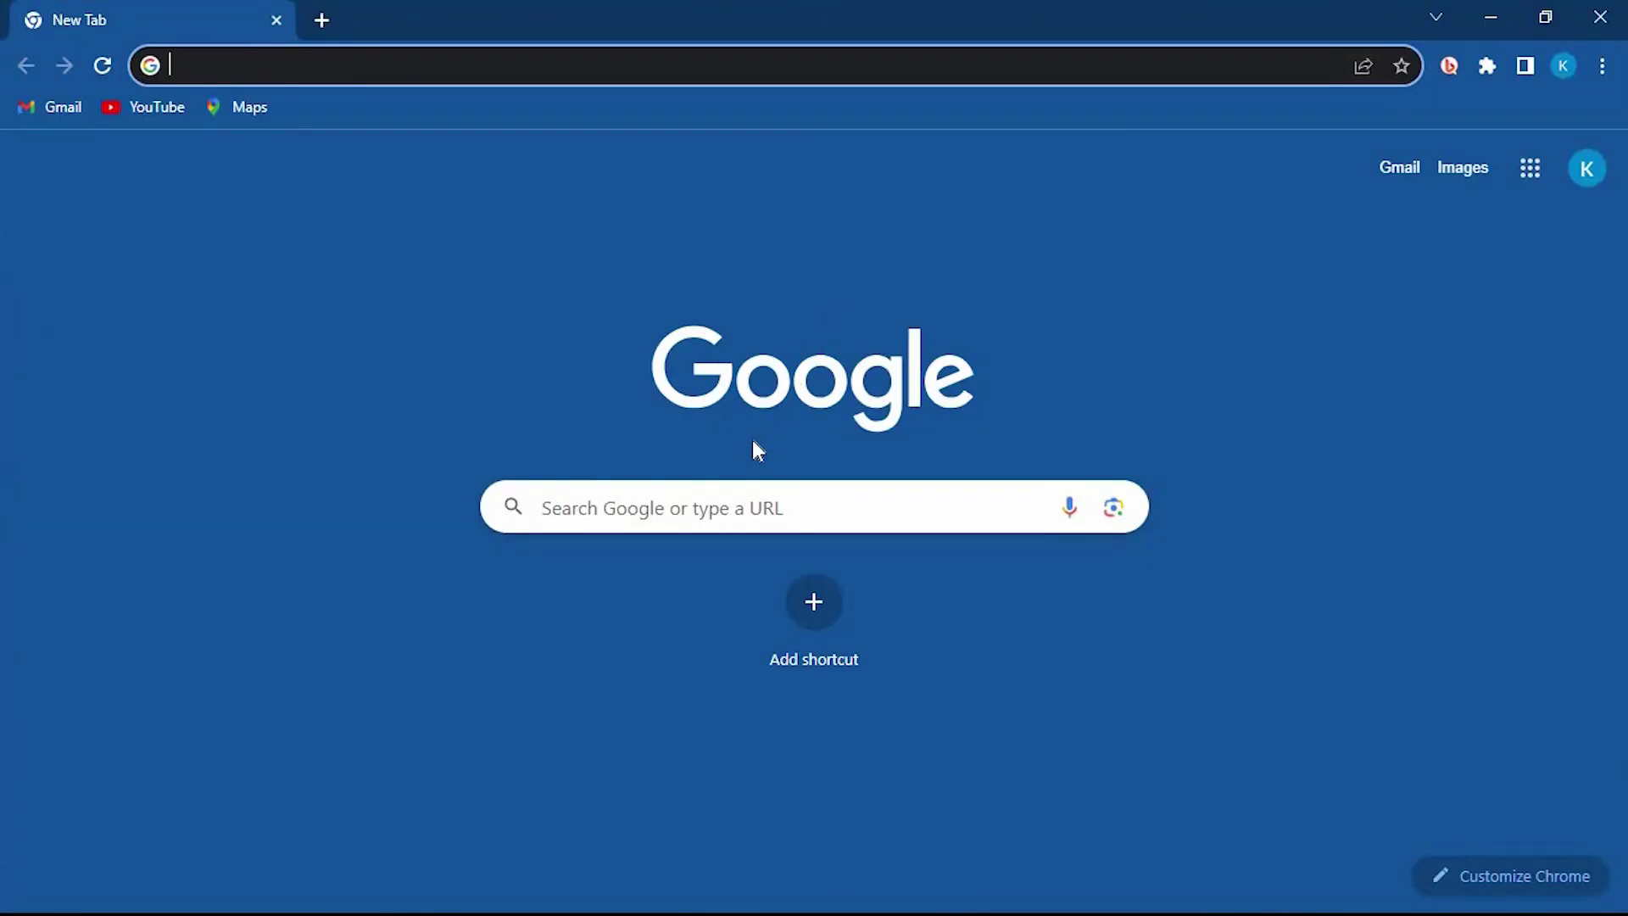
left_click(706, 507)
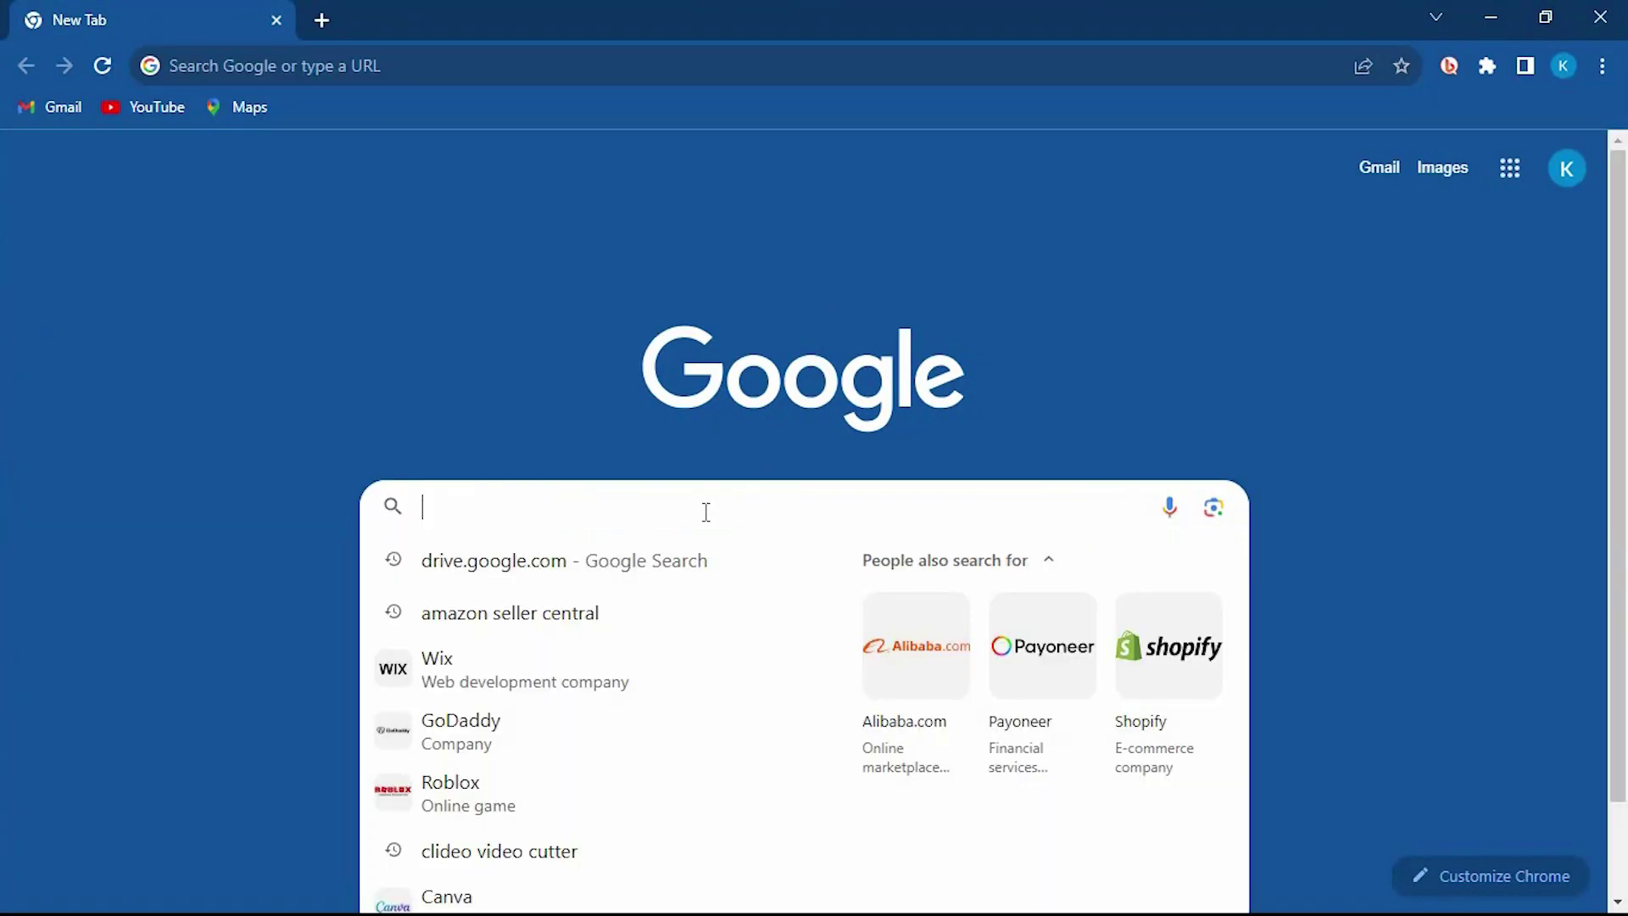
type("lebara")
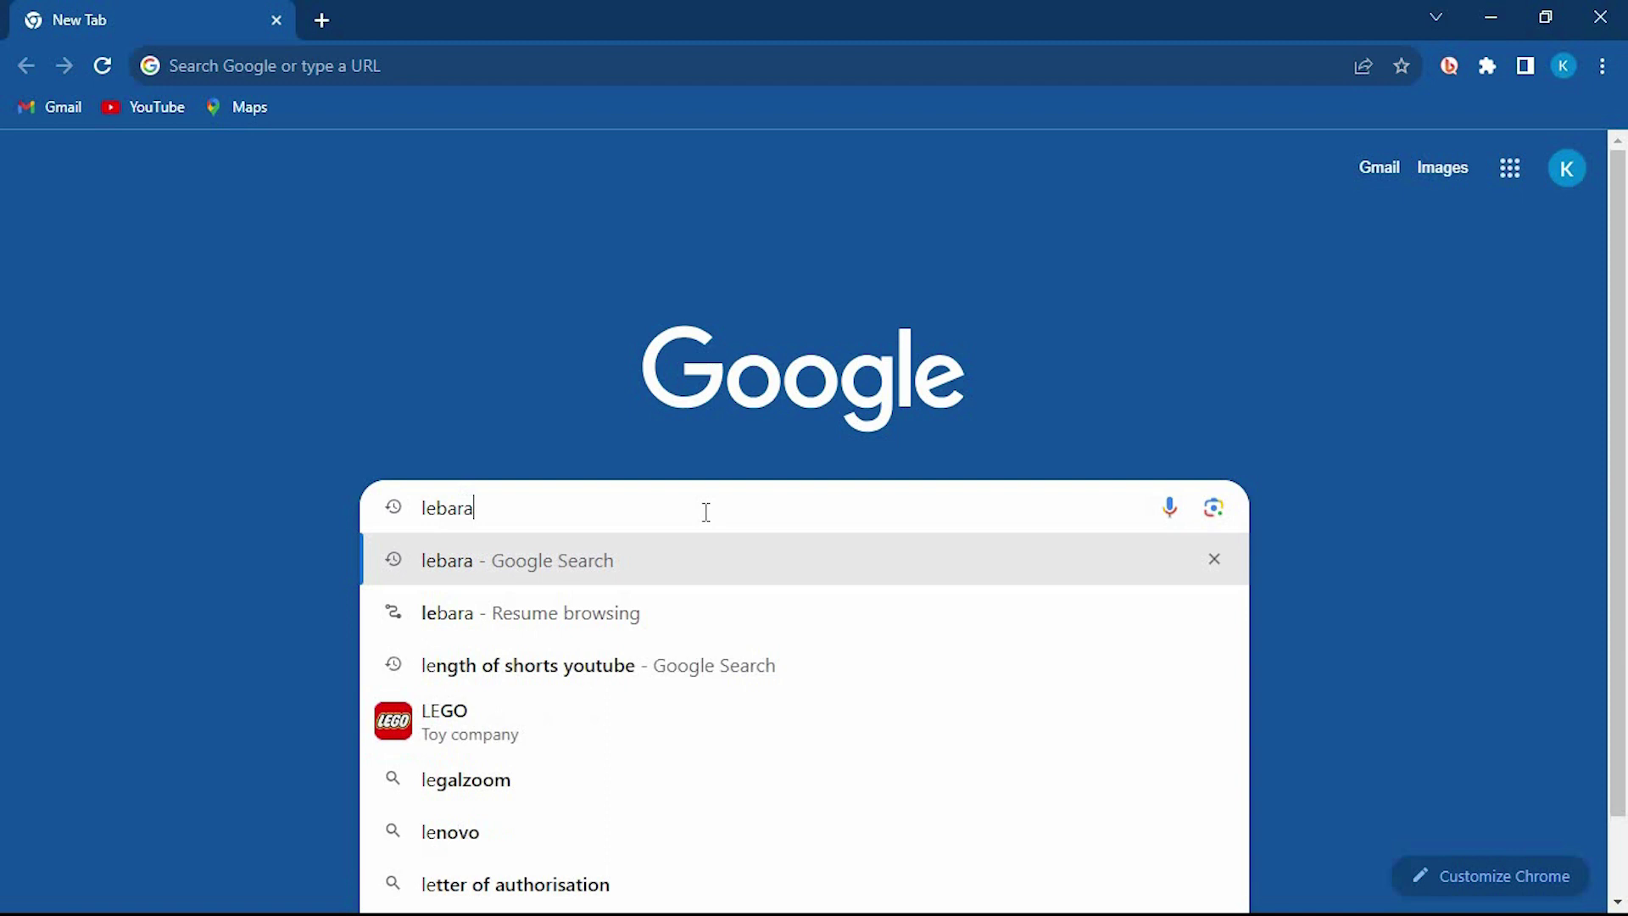
key("Return")
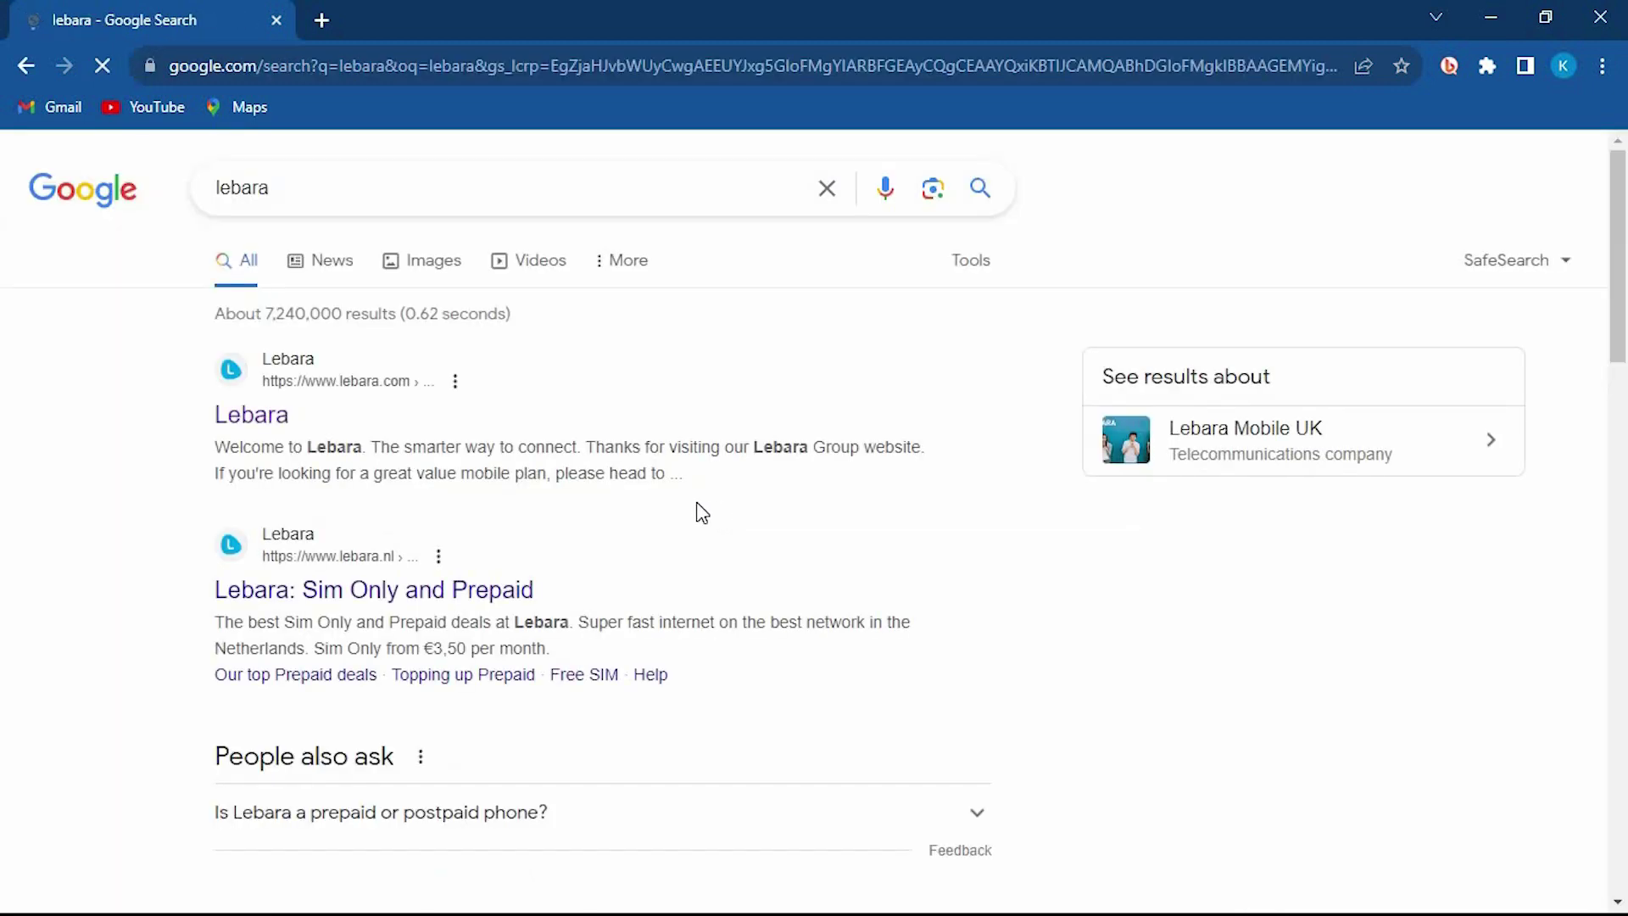
scroll(473, 516, "down", 5)
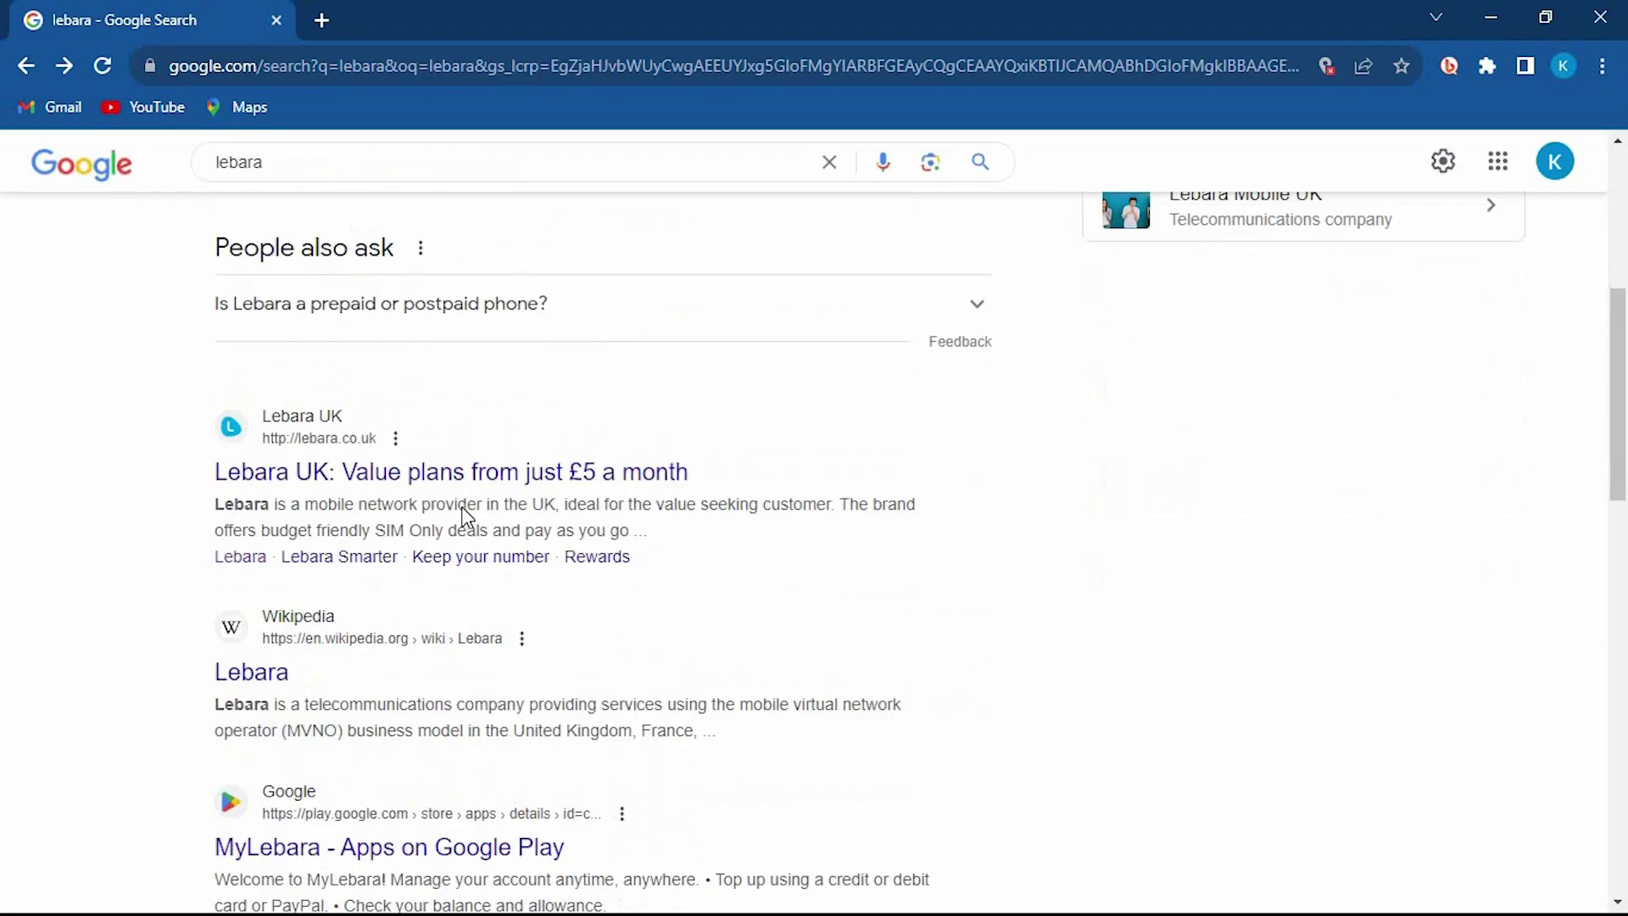
scroll(461, 507, "down", 1)
scroll(454, 505, "up", 1)
scroll(453, 505, "up", 4)
scroll(455, 505, "up", 1)
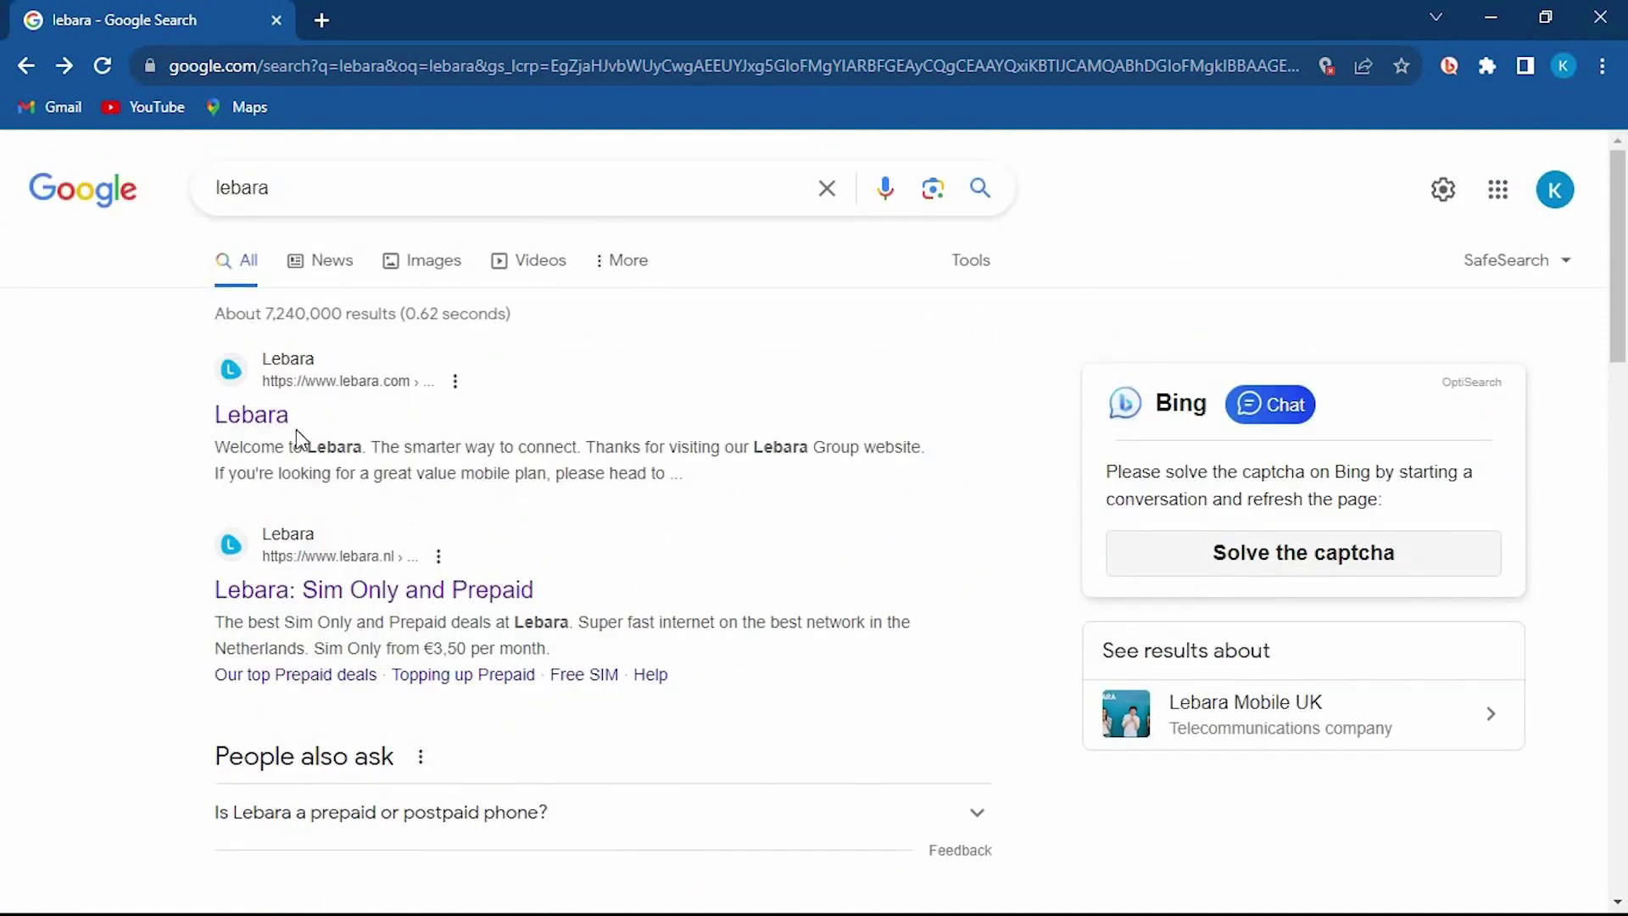
Open the Lebara Group homepage at lebara.com from the search results
left_click(230, 418)
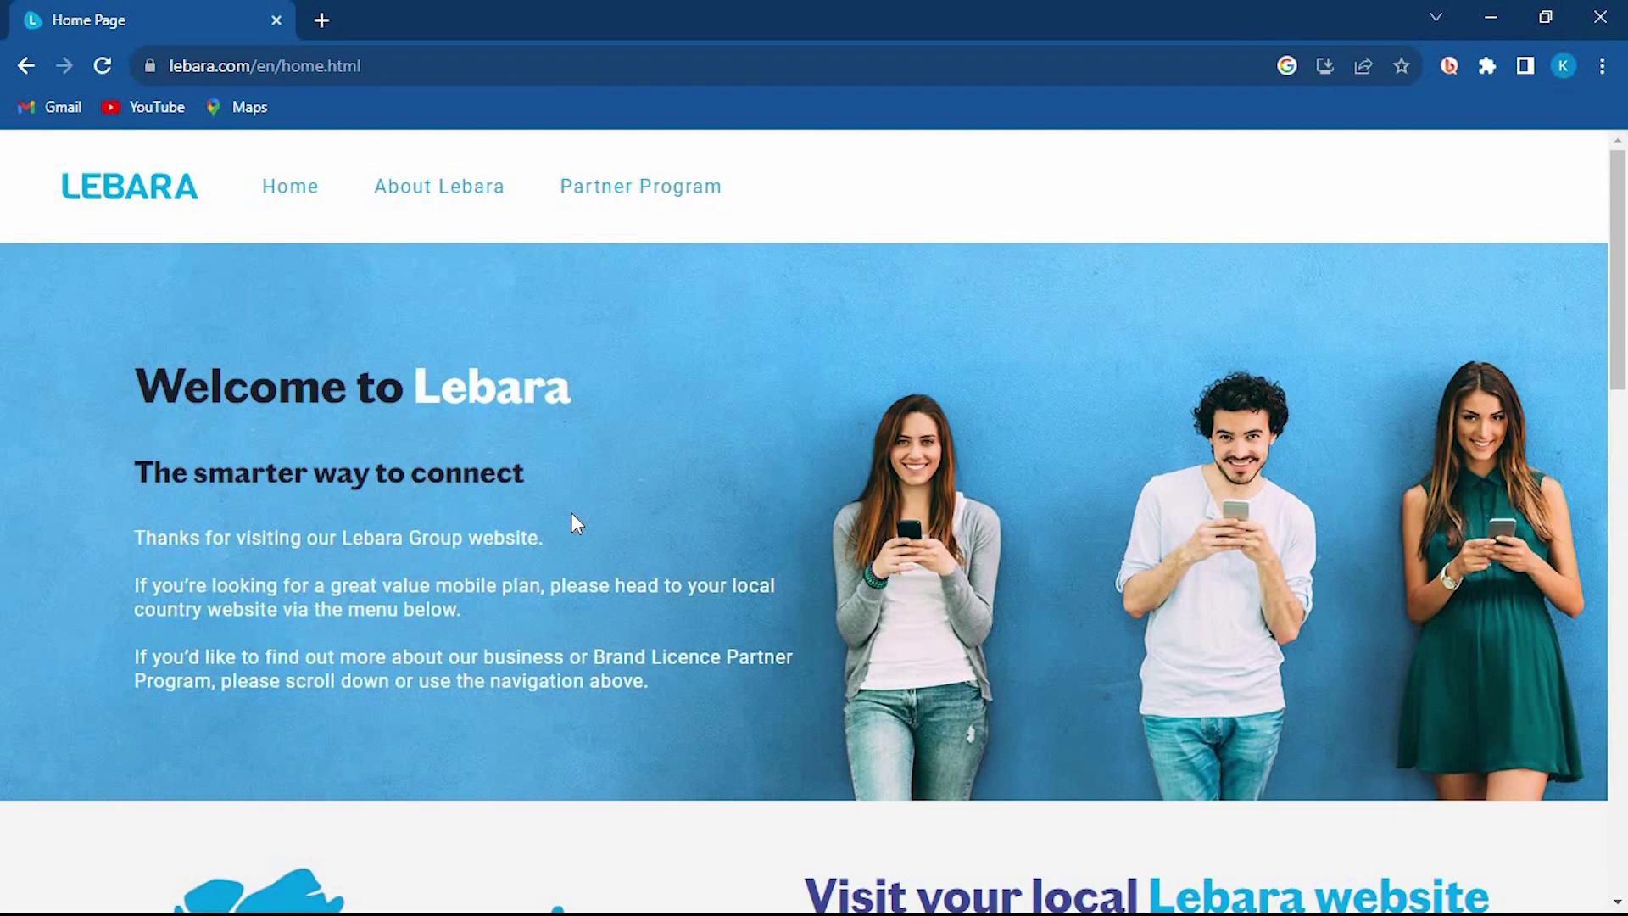
scroll(565, 495, "down", 2)
scroll(566, 498, "down", 2)
scroll(564, 498, "down", 2)
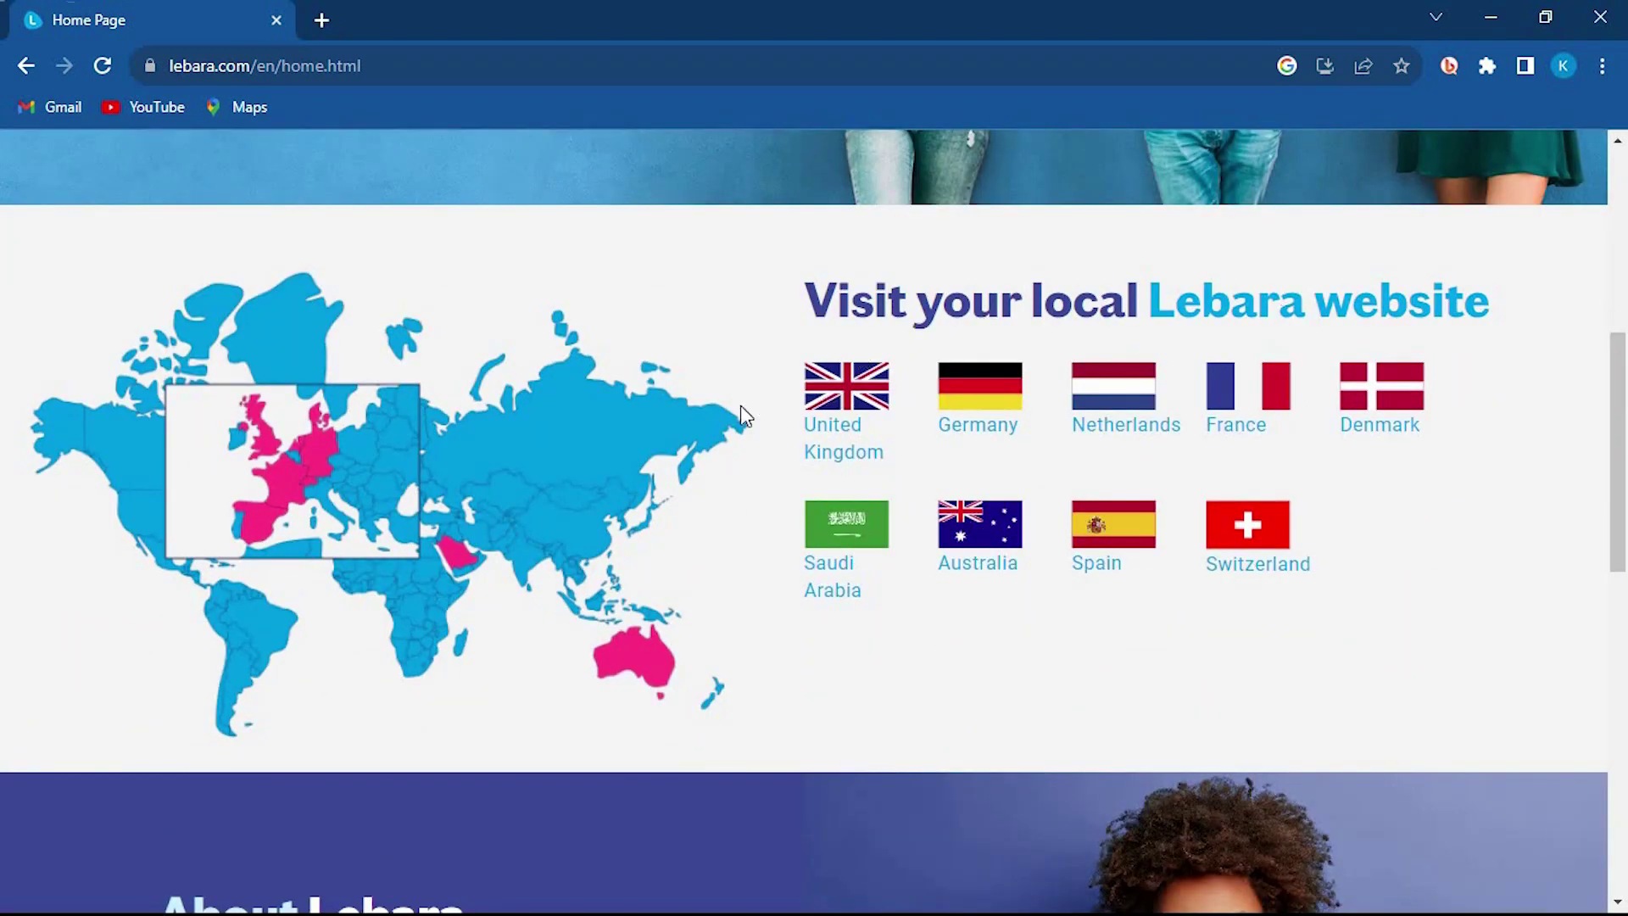
Go to the Lebara United Kingdom site and buy the 5GB £5 plan
left_click(841, 417)
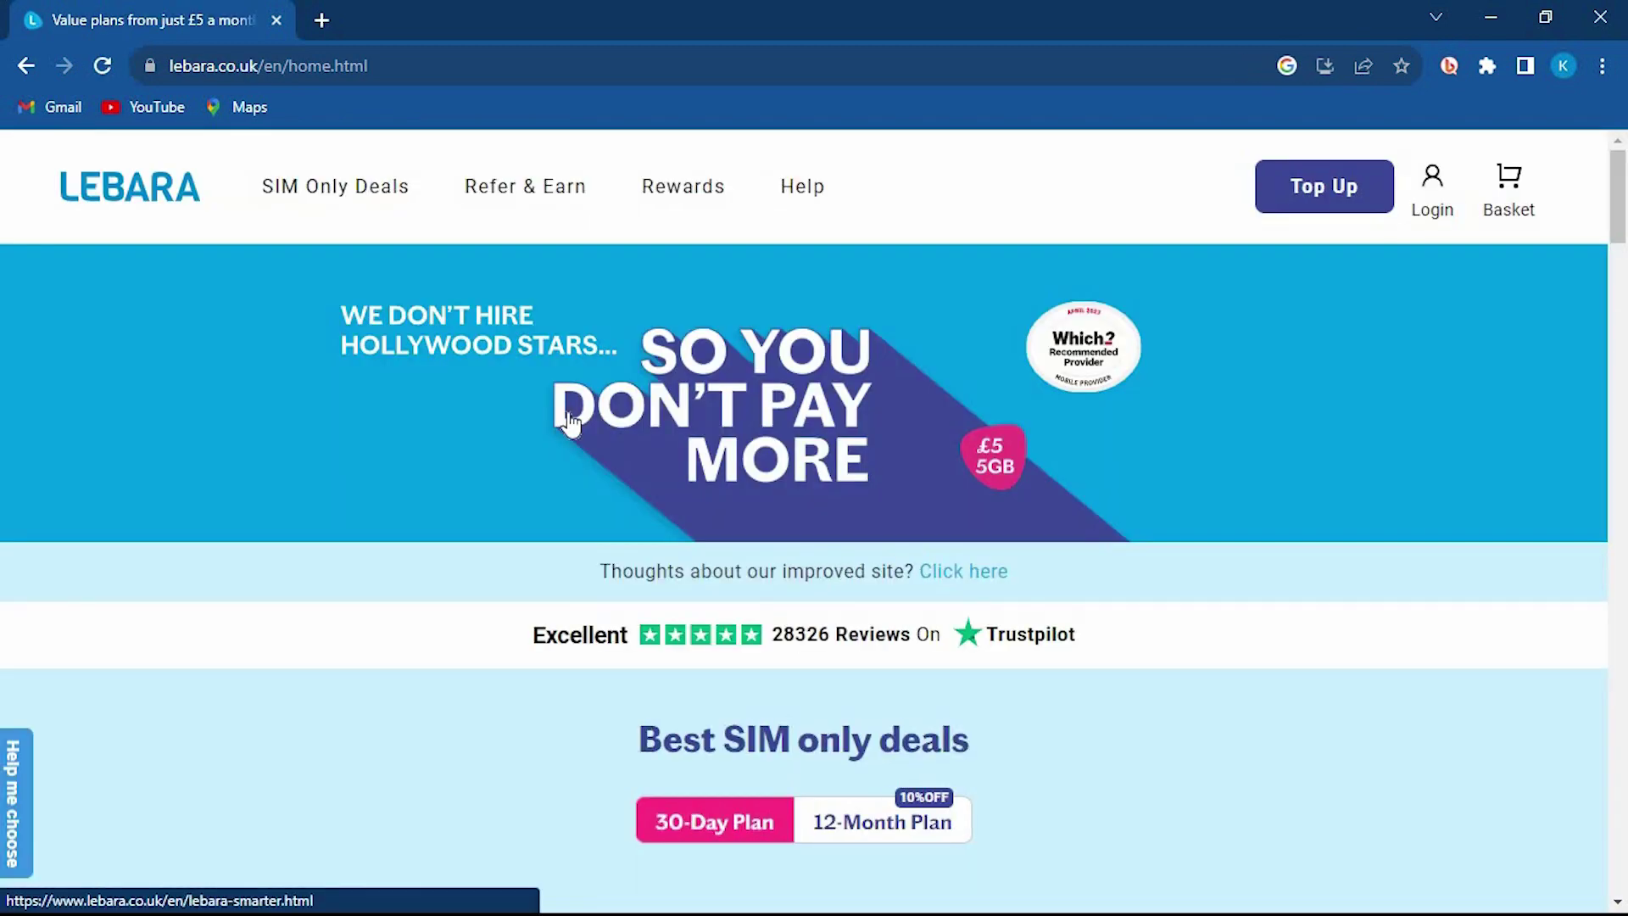
scroll(560, 446, "down", 4)
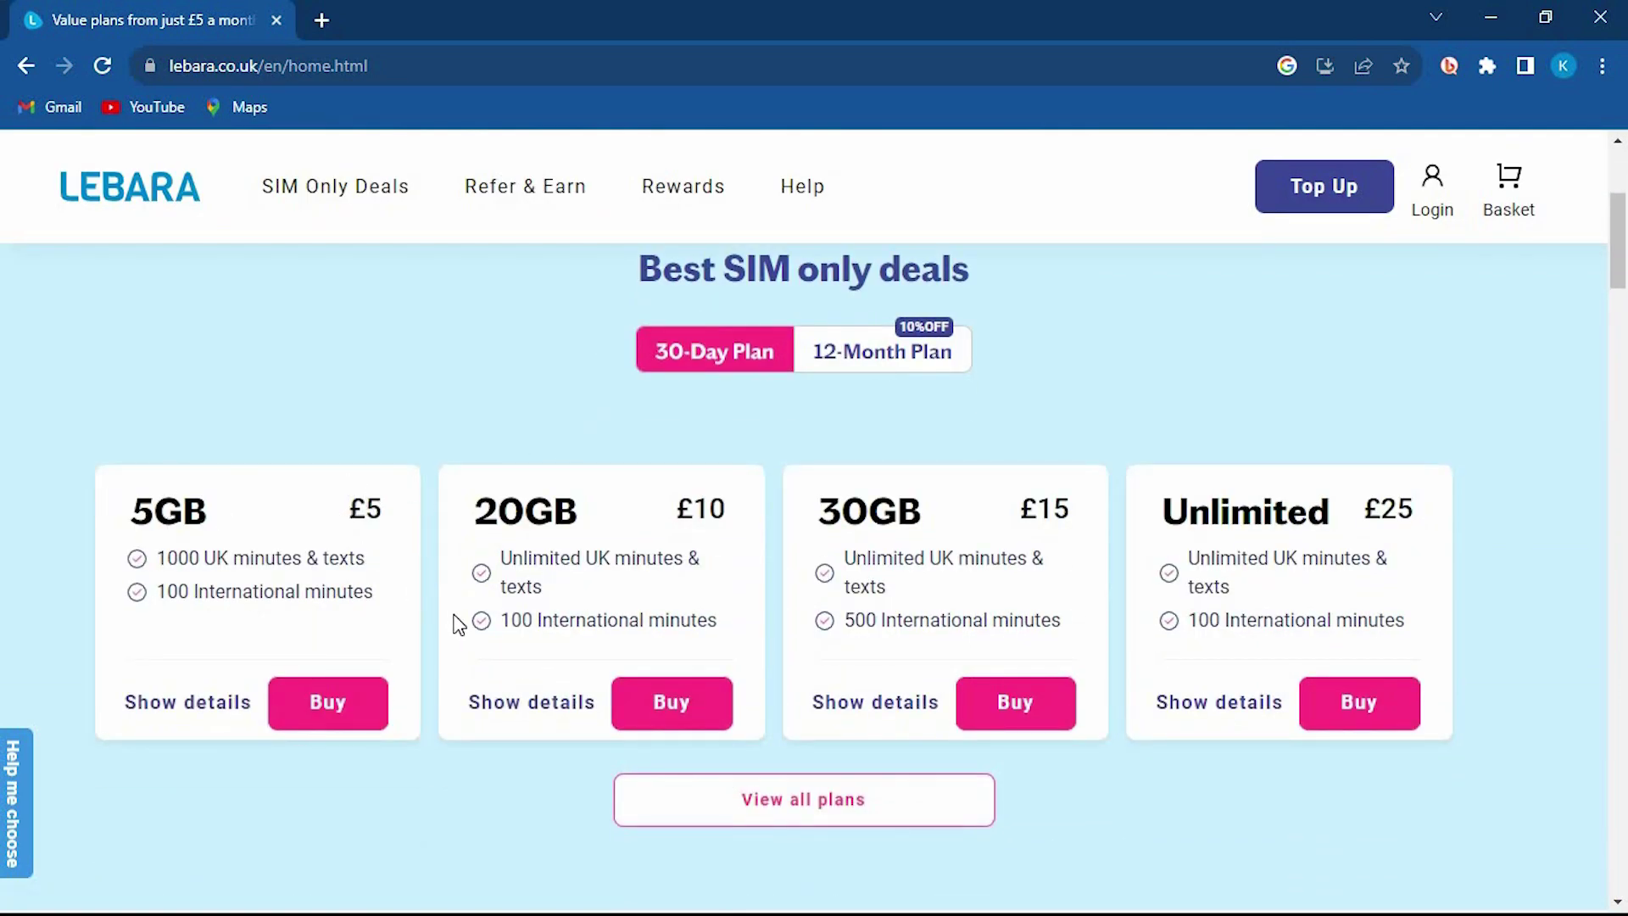
left_click(329, 707)
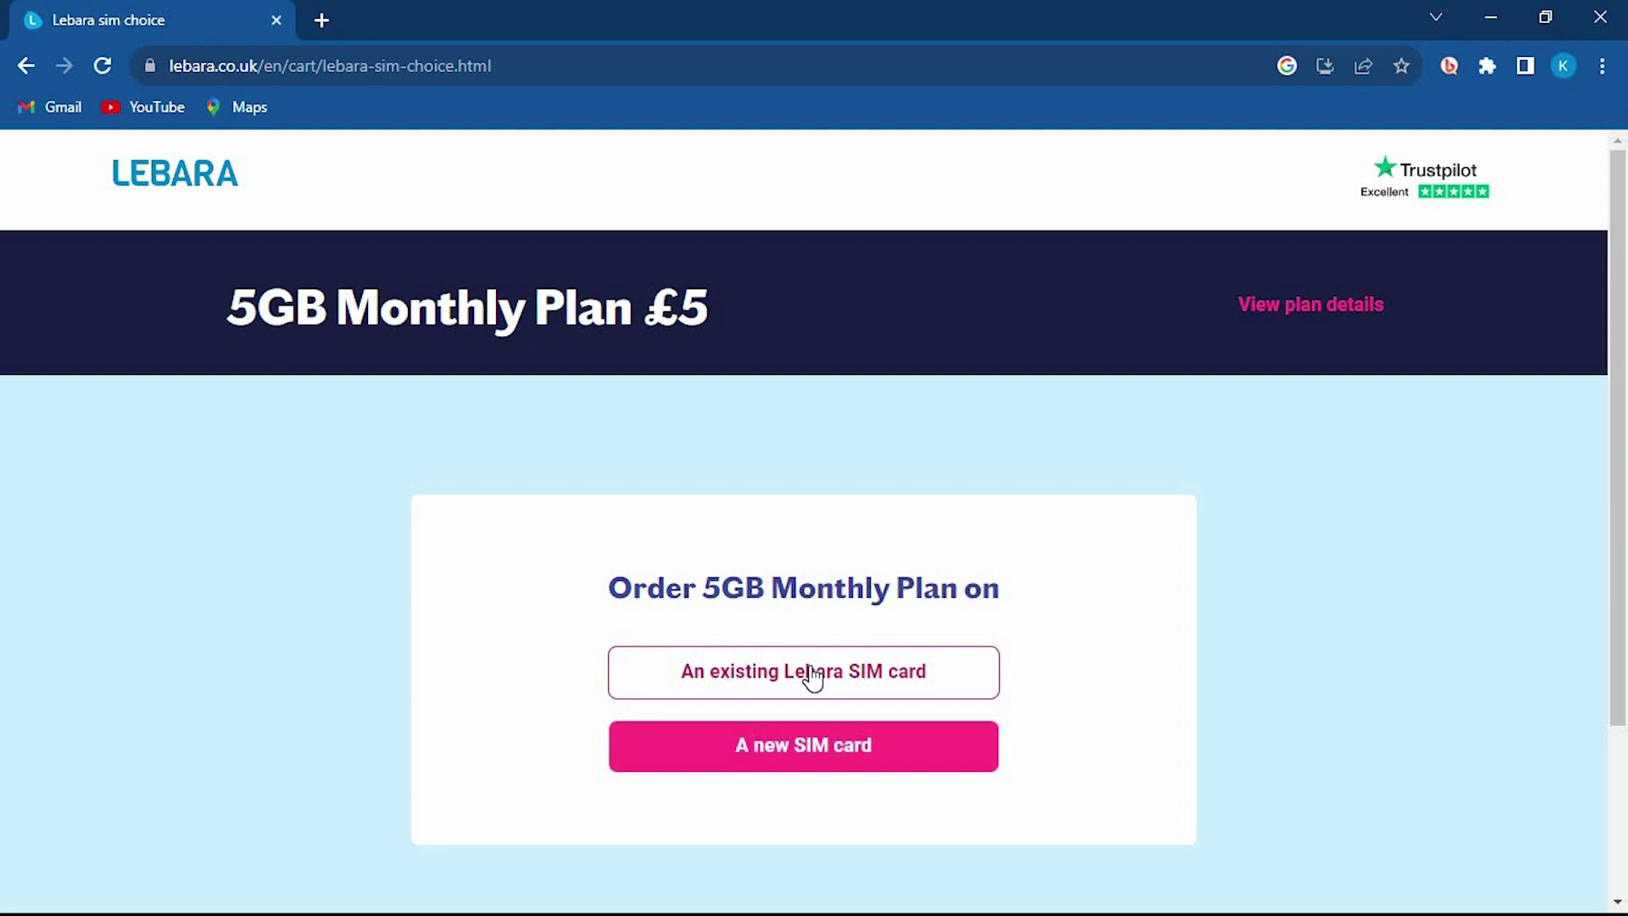
Choose an existing Lebara SIM, switch to the Register form, and minimise Chrome
left_click(811, 675)
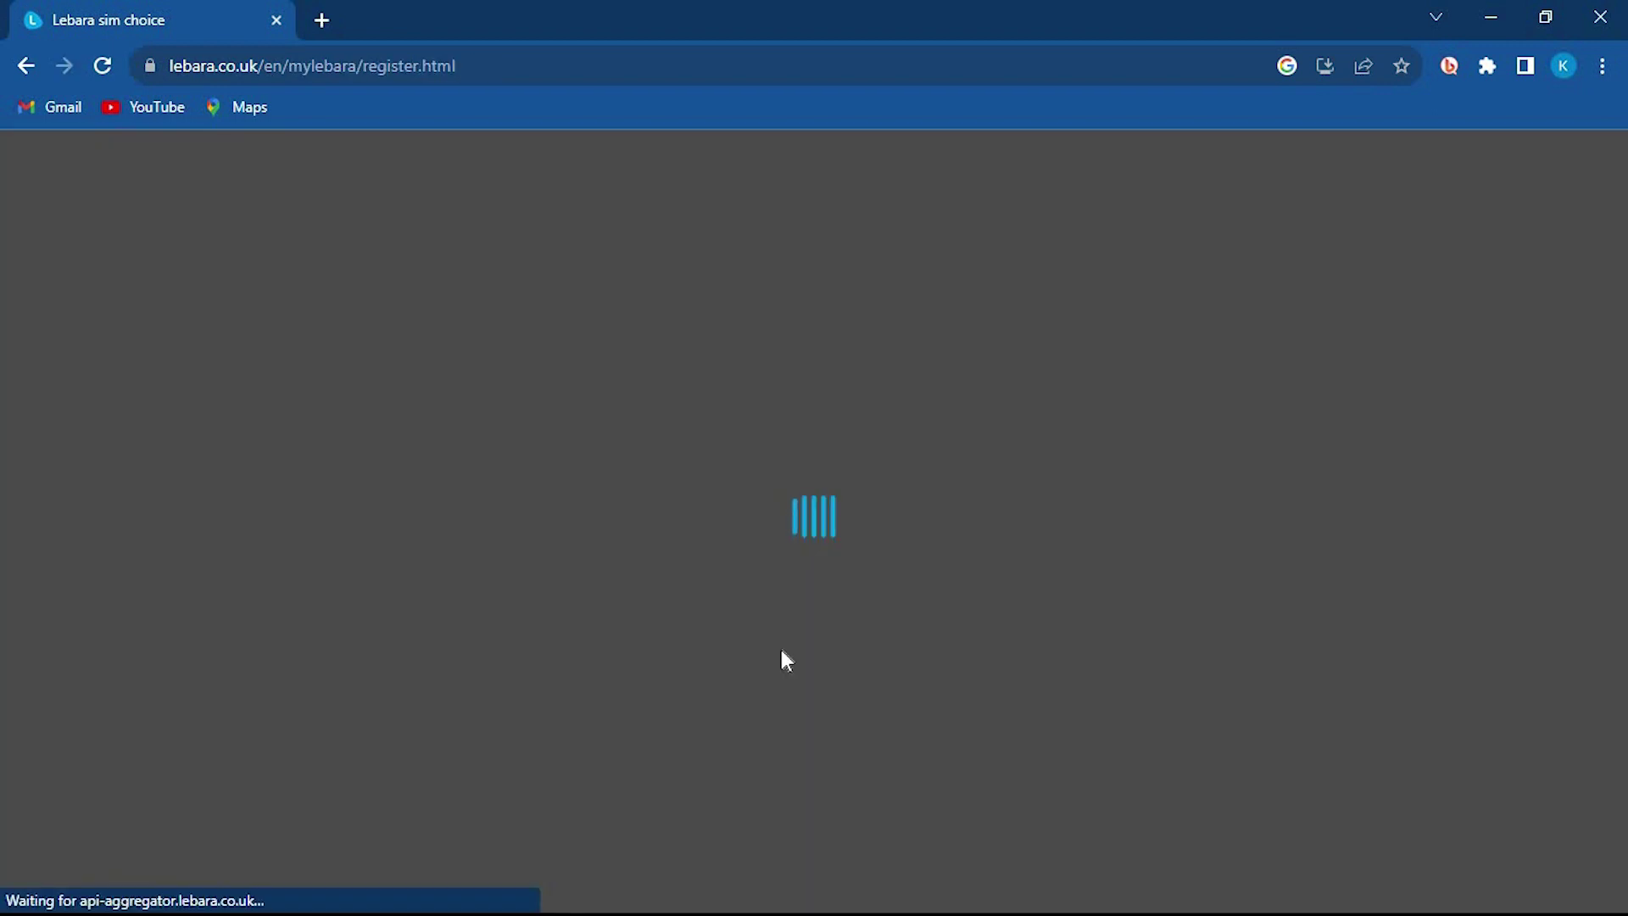
scroll(779, 651, "down", 3)
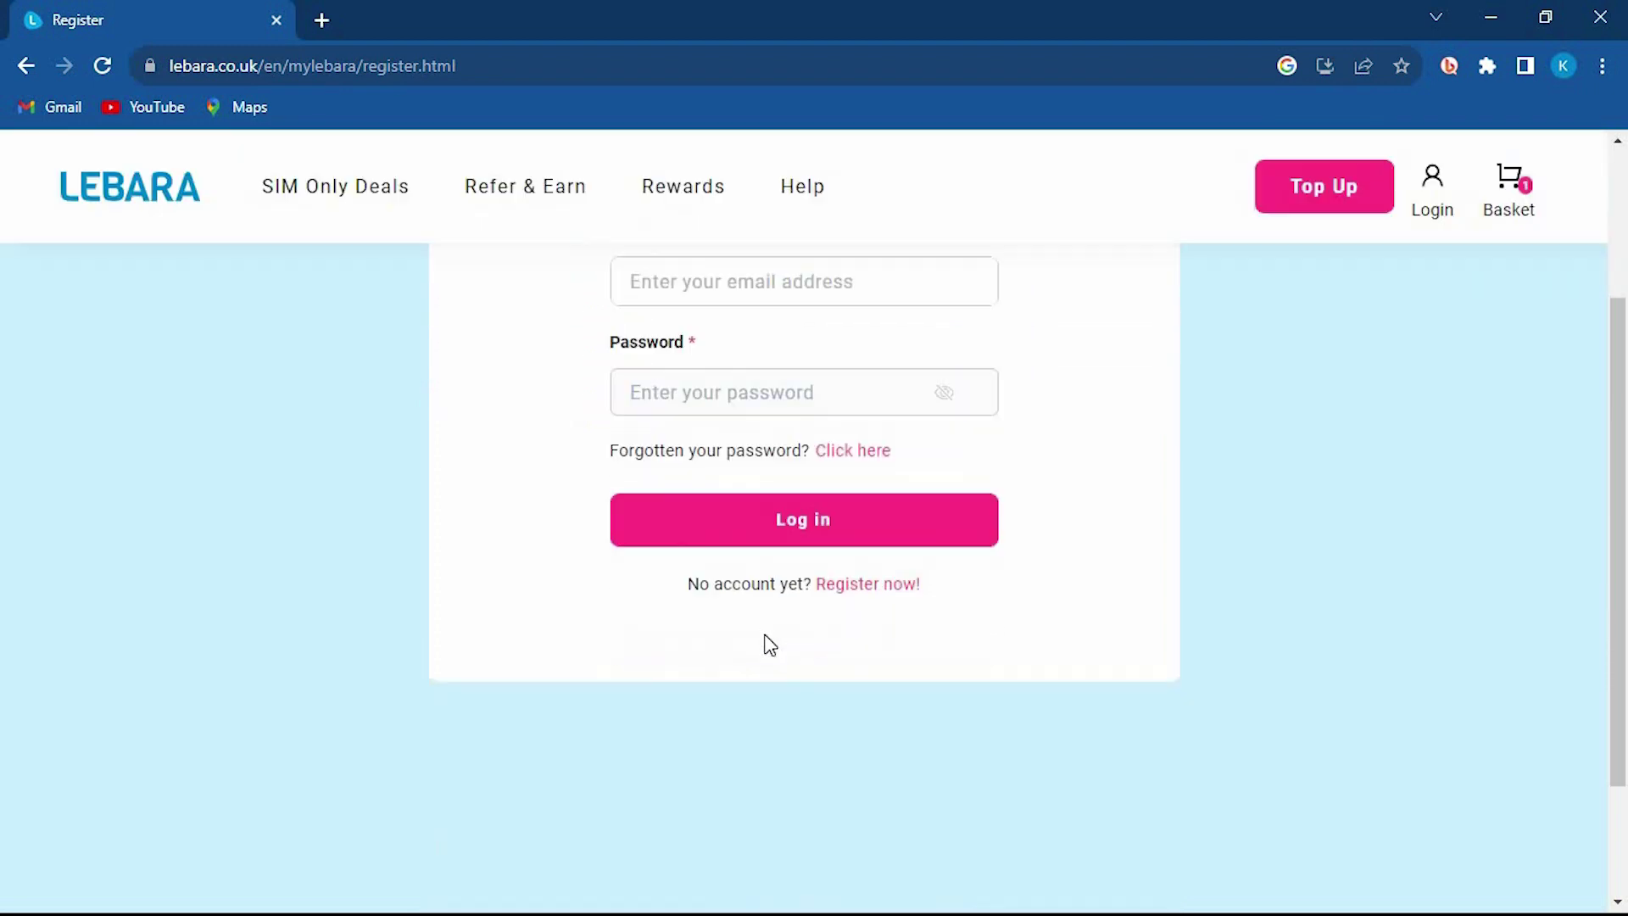
scroll(764, 632, "up", 2)
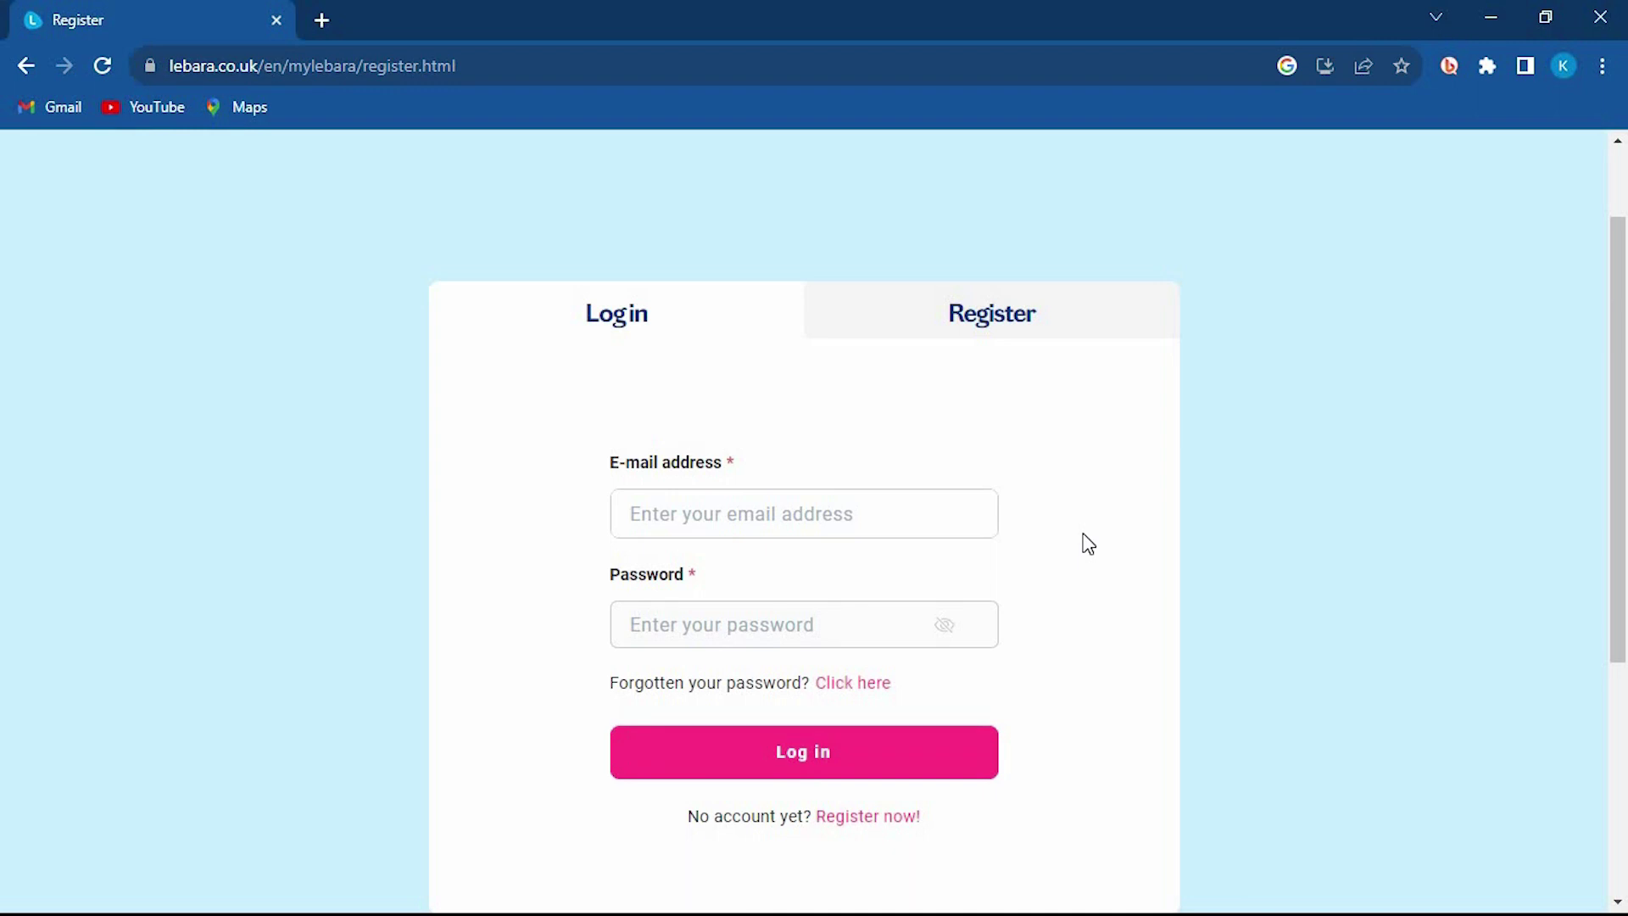
left_click(1018, 321)
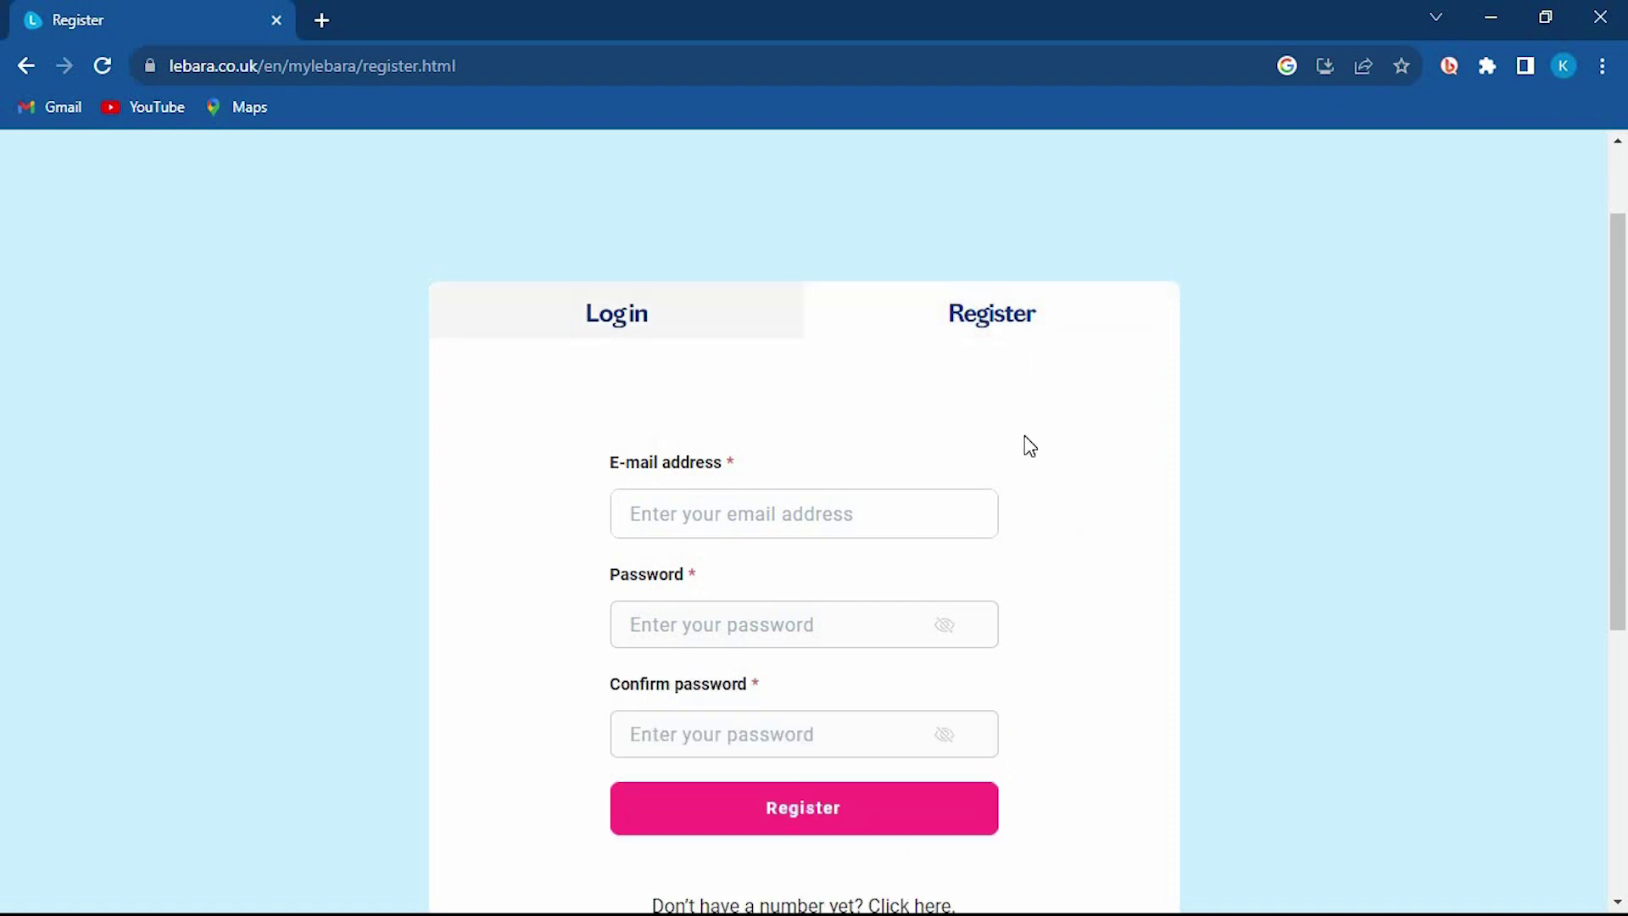
scroll(1030, 445, "down", 3)
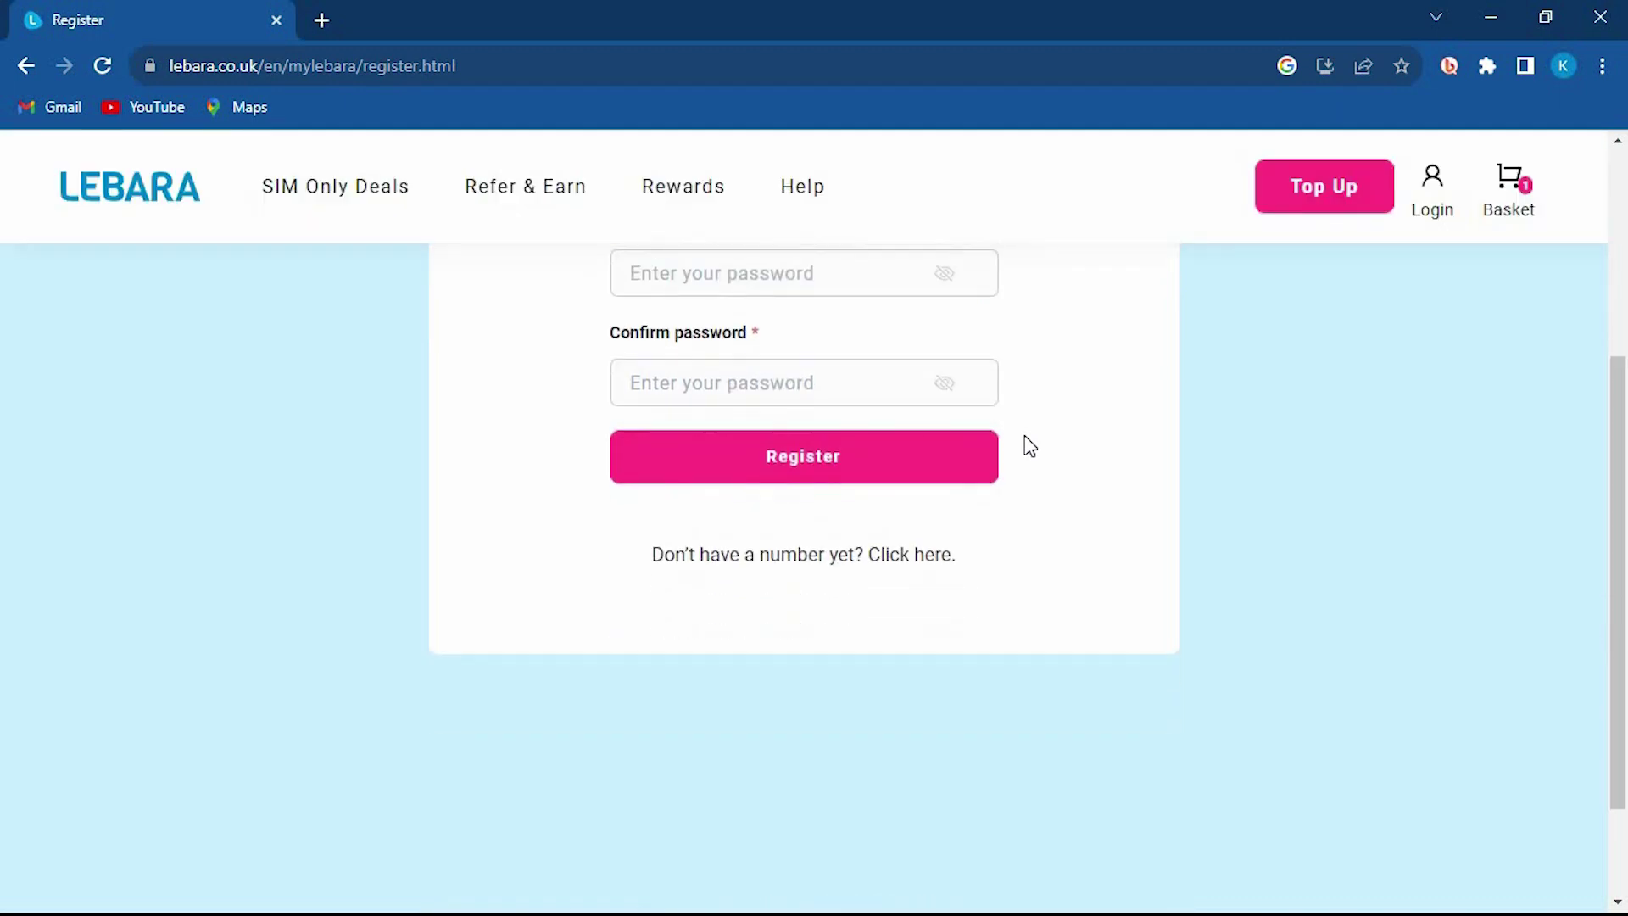
scroll(1030, 446, "up", 5)
left_click(1491, 18)
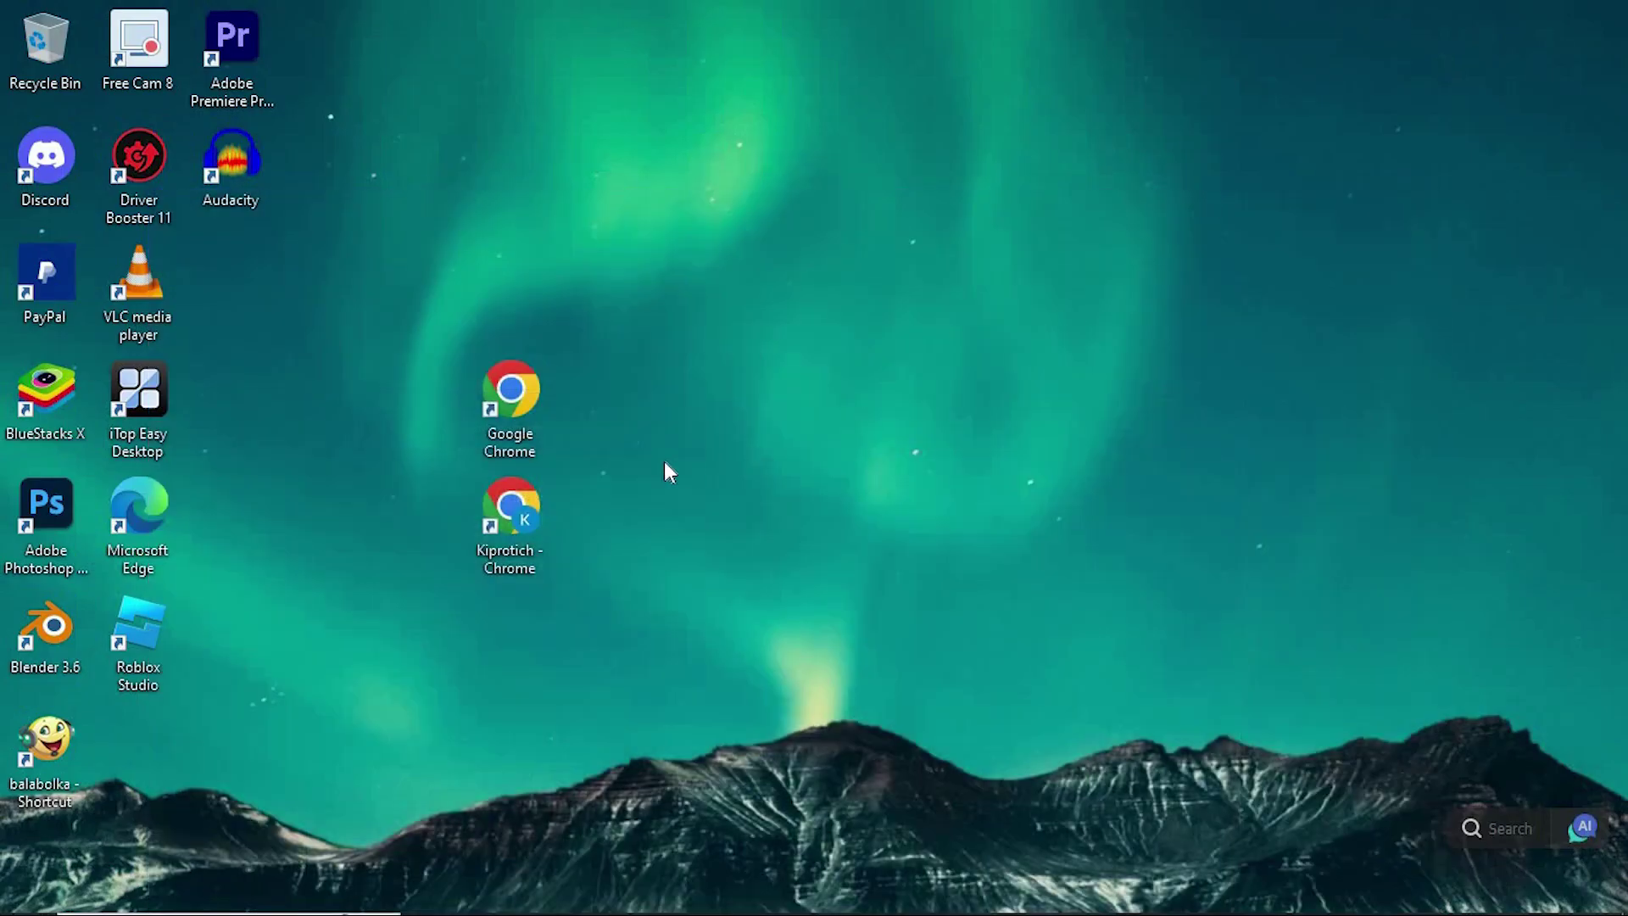